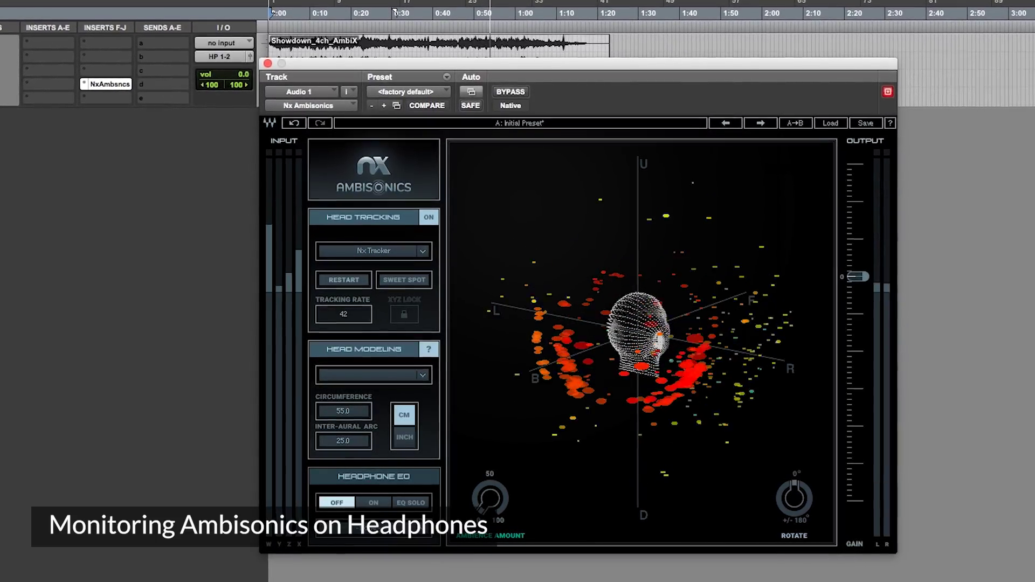
left_click_drag(593, 317, 656, 277)
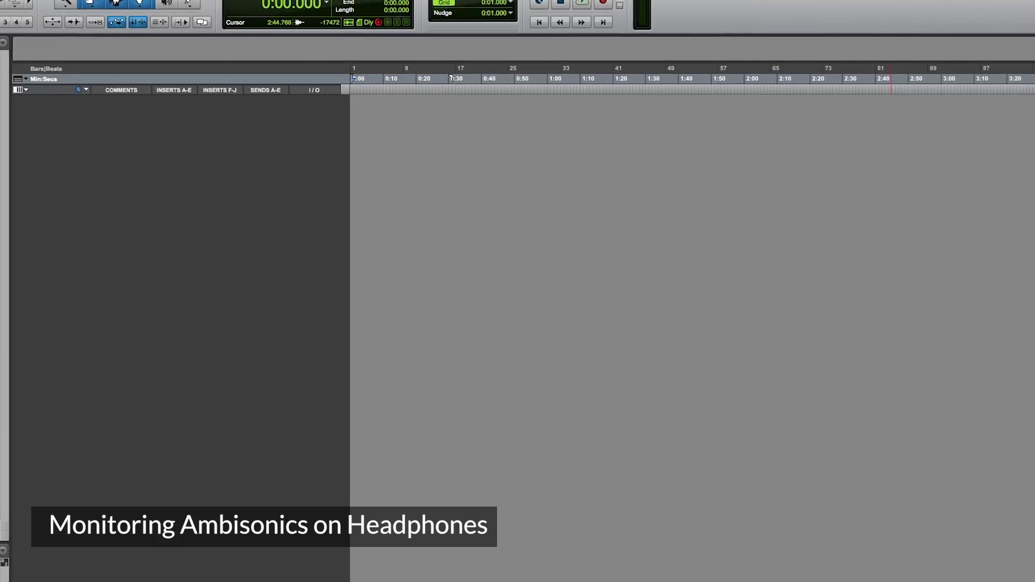
Create one new Quad audio track
key("super+shift+n")
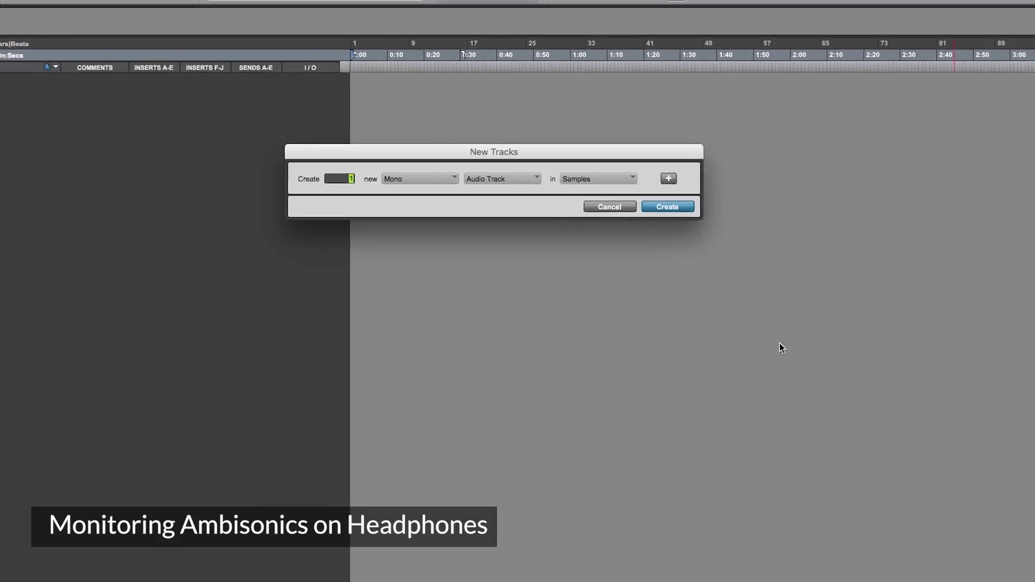
left_click(443, 154)
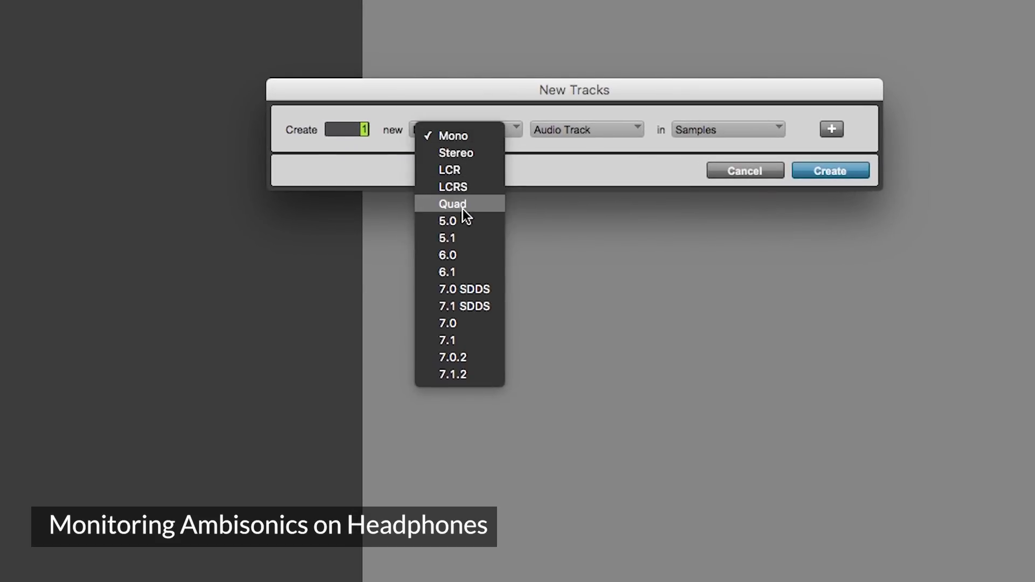
left_click(608, 212)
left_click(828, 171)
Insert the multichannel Nx Ambisonics (Quad/stereo) plug-in on the new track and route the track's output to HP 1-2
left_click(249, 158)
mouse_move(263, 173)
mouse_move(341, 299)
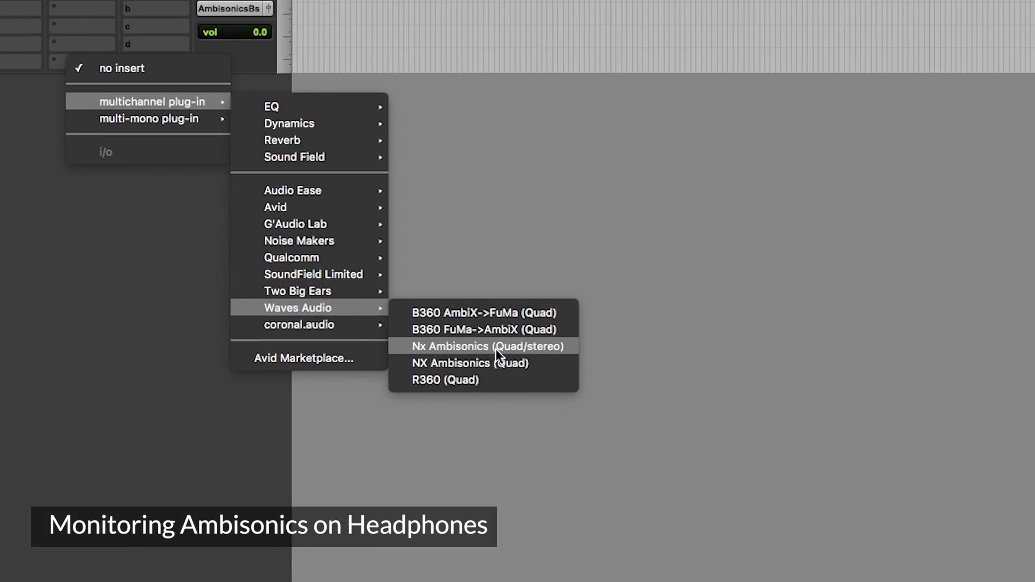
left_click(495, 348)
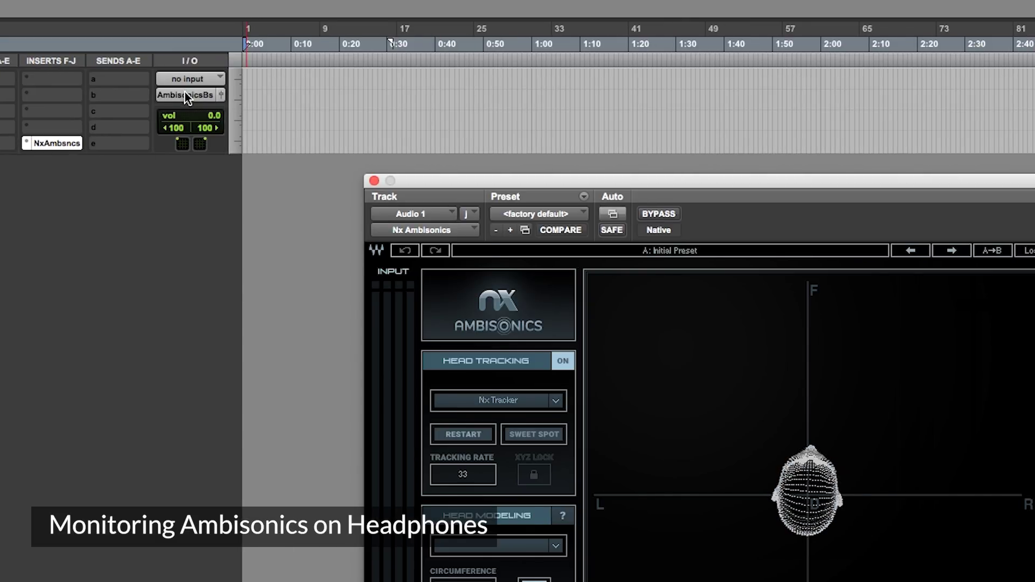
left_click(186, 95)
left_click(282, 101)
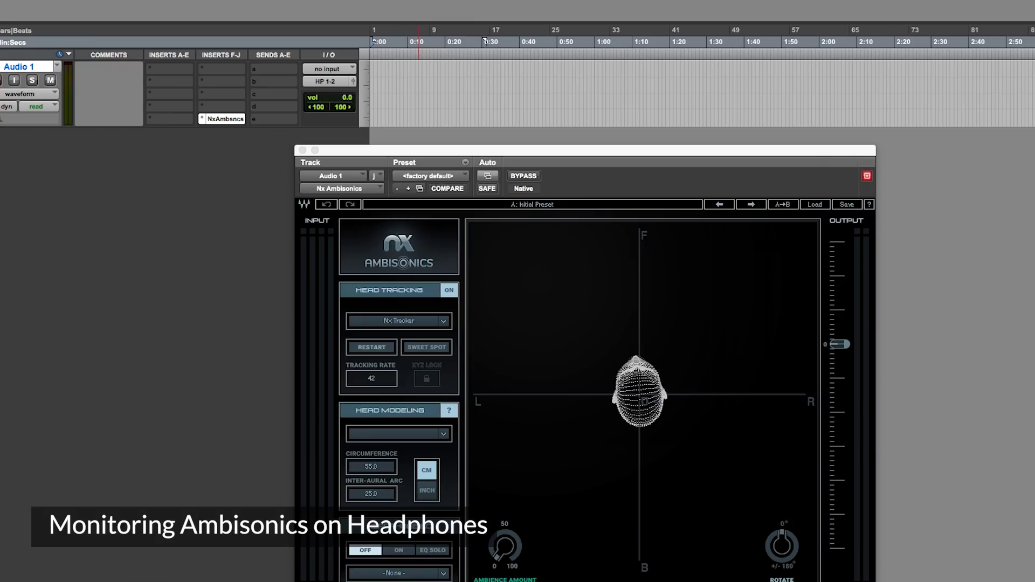
Switch to Finder, bring the Showdown AmbiX file from the AmbiX folder onto the Audio 1 track, and play it
key("super+Tab")
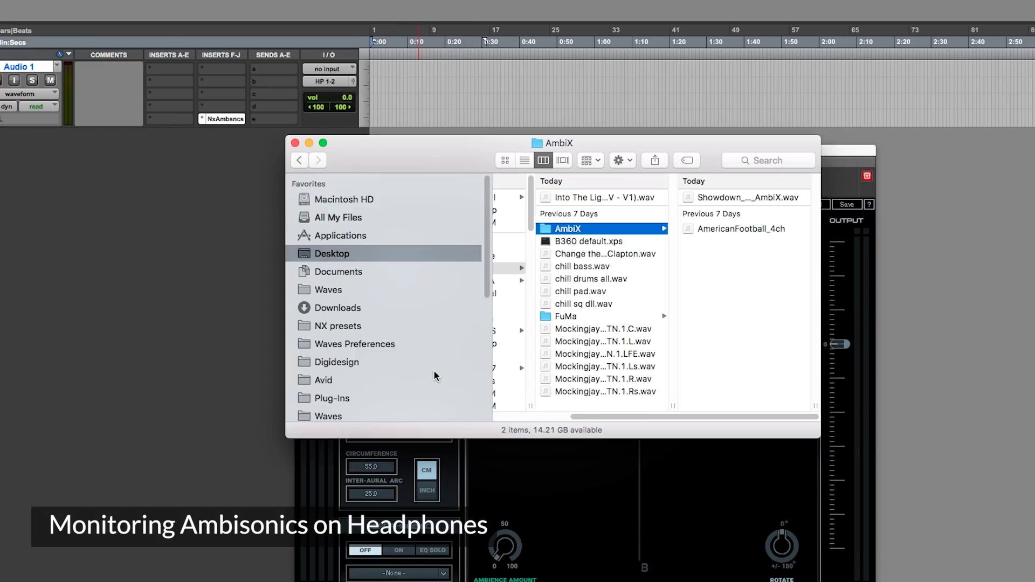
left_click_drag(658, 130, 419, 90)
left_click_drag(535, 101, 467, 110)
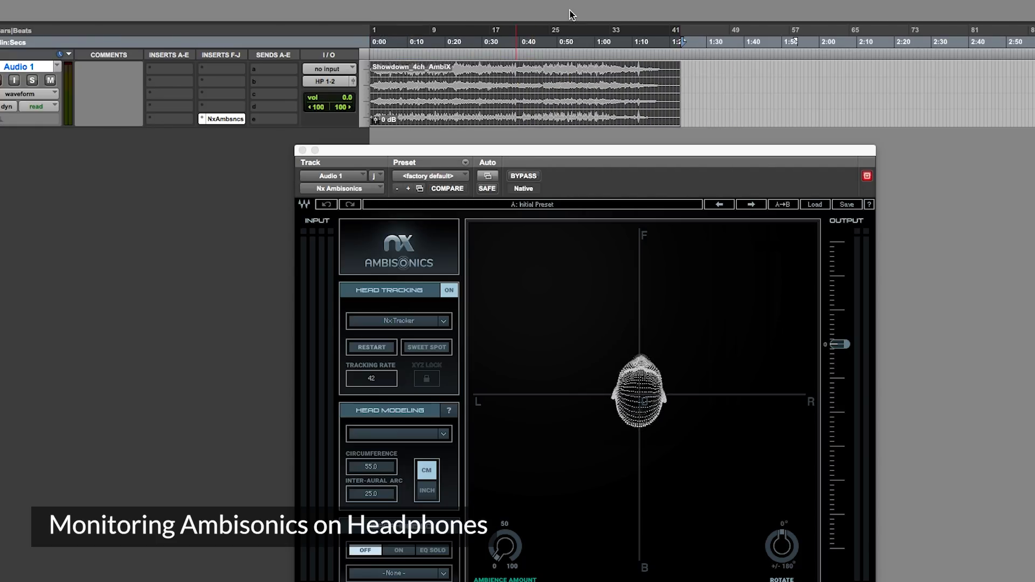
key("space")
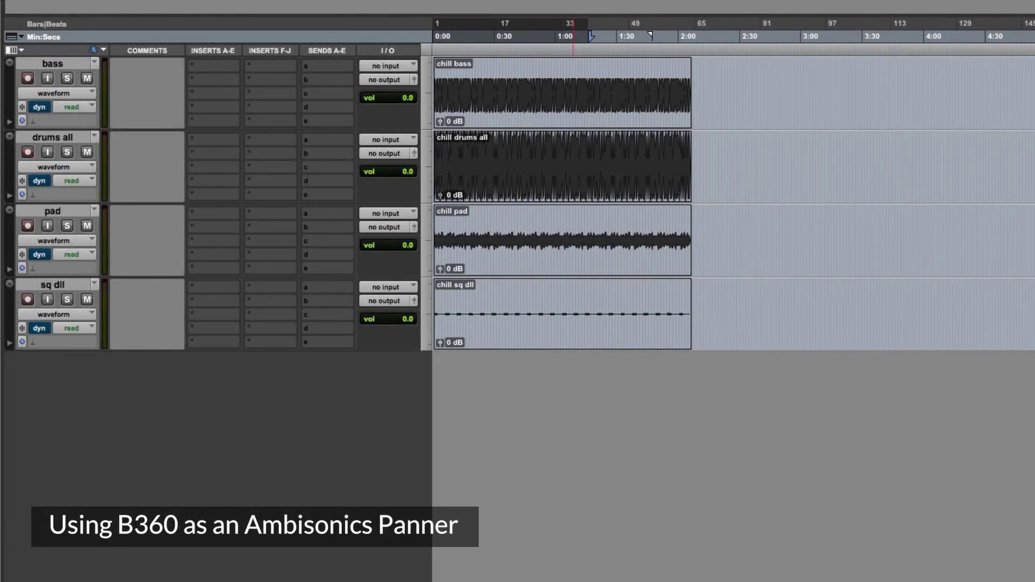
Insert the Waves B360 (mono/Quad) plug-in on the bass track and copy it to the drums all, pad and sq dll tracks
left_click(276, 119)
mouse_move(300, 154)
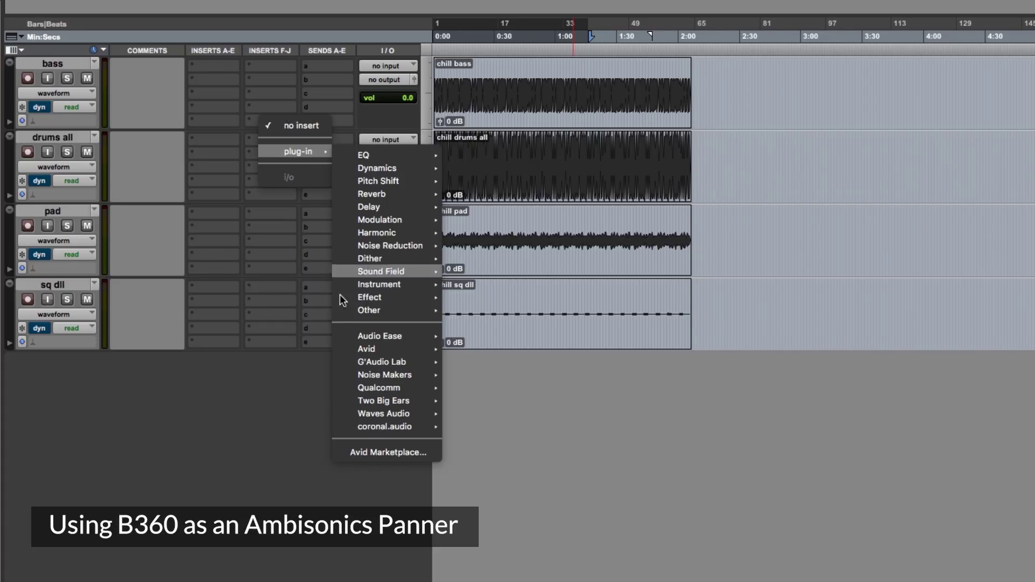
mouse_move(383, 414)
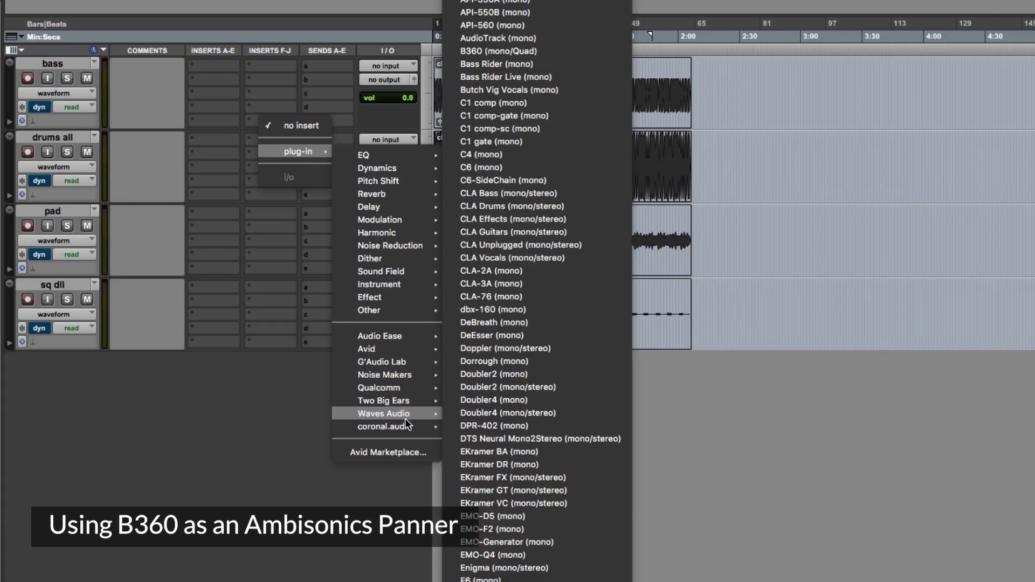
left_click(515, 48)
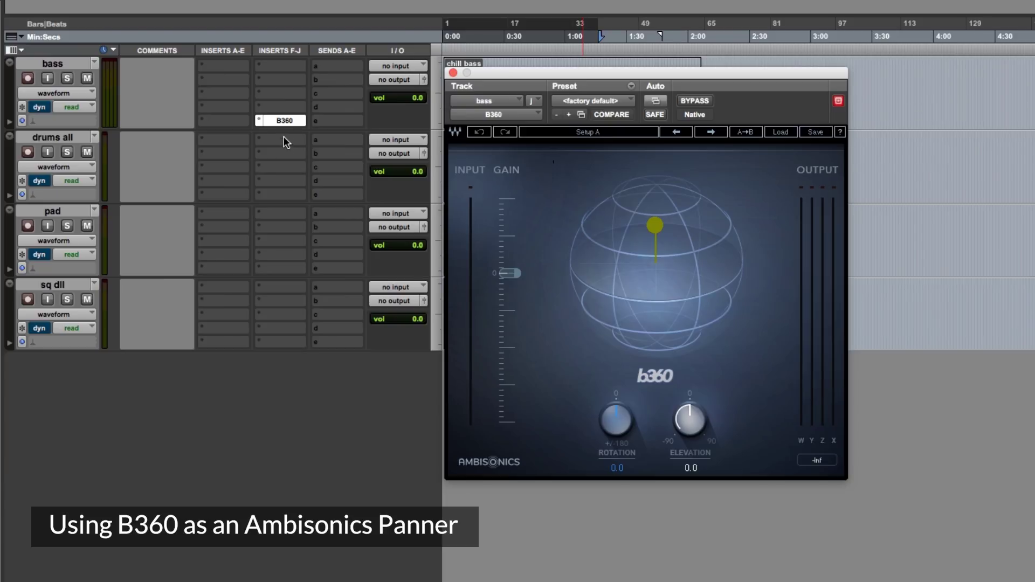
left_click_drag(285, 122, 296, 197)
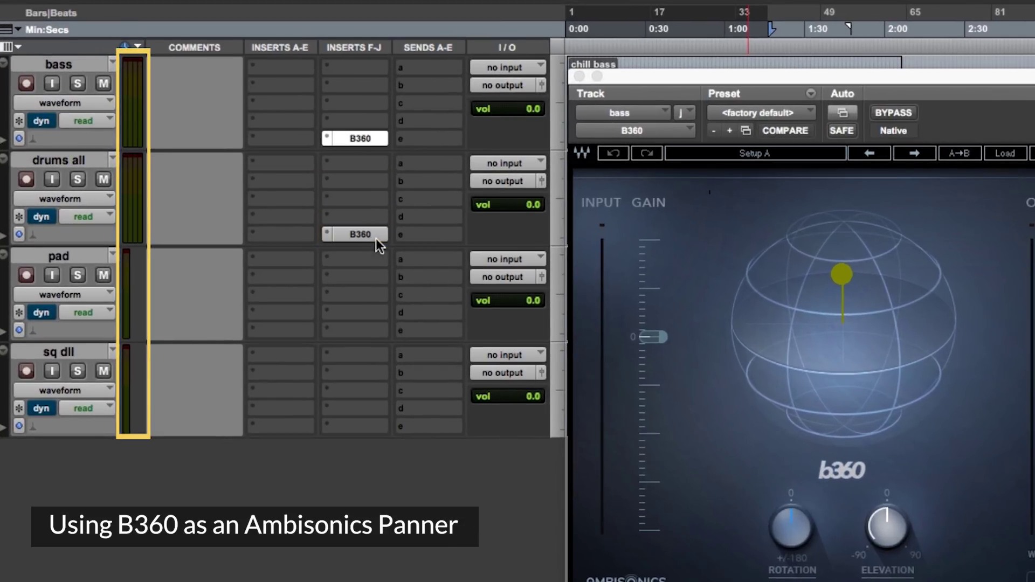
left_click_drag(376, 238, 381, 427)
left_click_drag(380, 427, 380, 427)
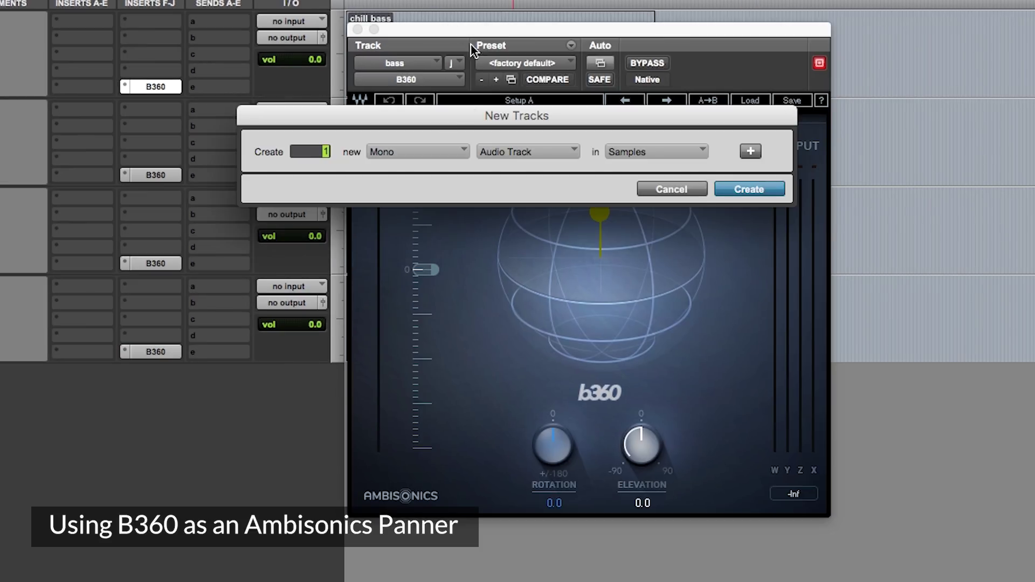
Create one Quad Aux Input track and set its input to the Ambisonics Bus
left_click(442, 148)
left_click(434, 217)
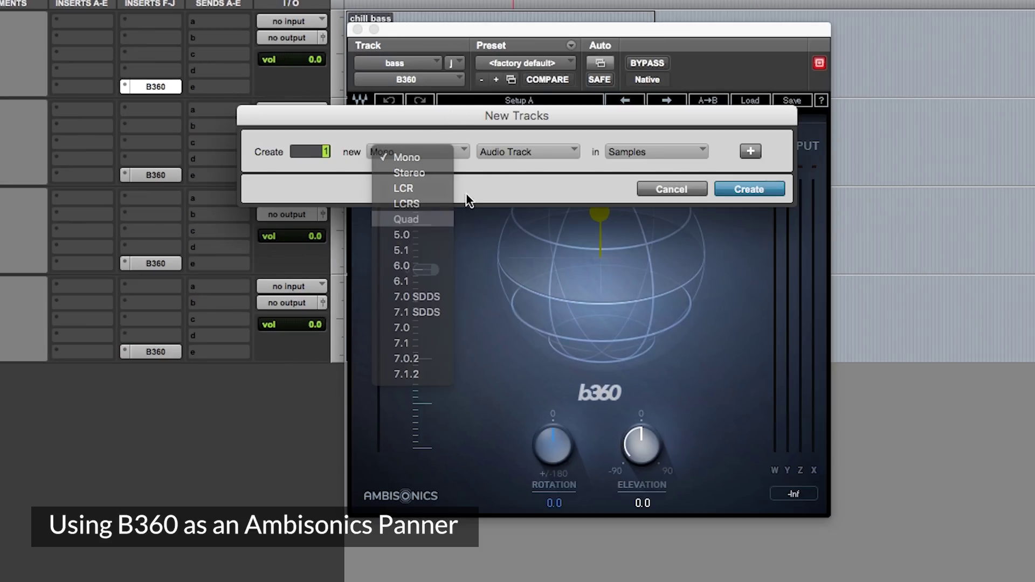
left_click(499, 149)
left_click(506, 174)
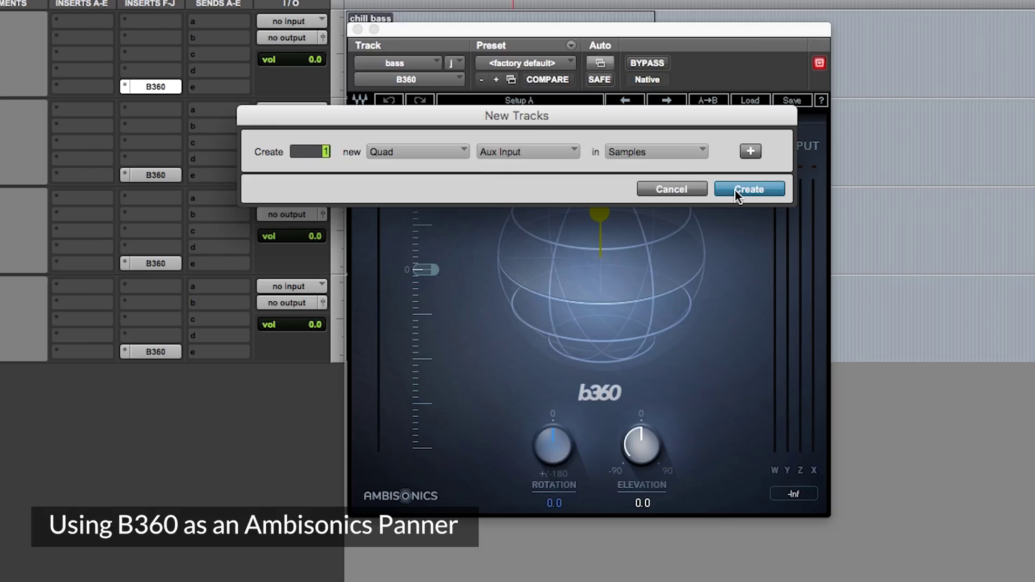
left_click(735, 190)
left_click(279, 377)
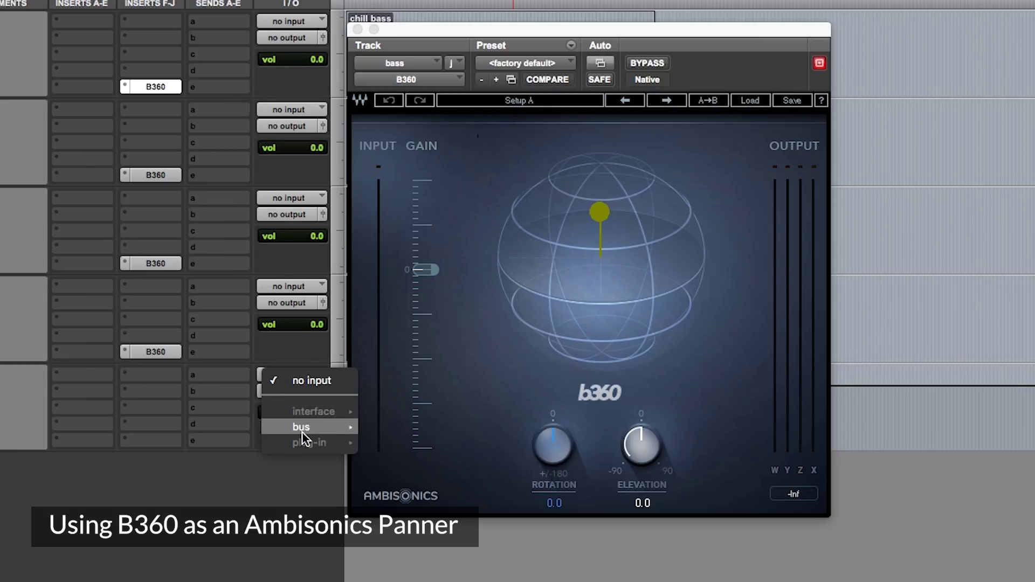
mouse_move(302, 428)
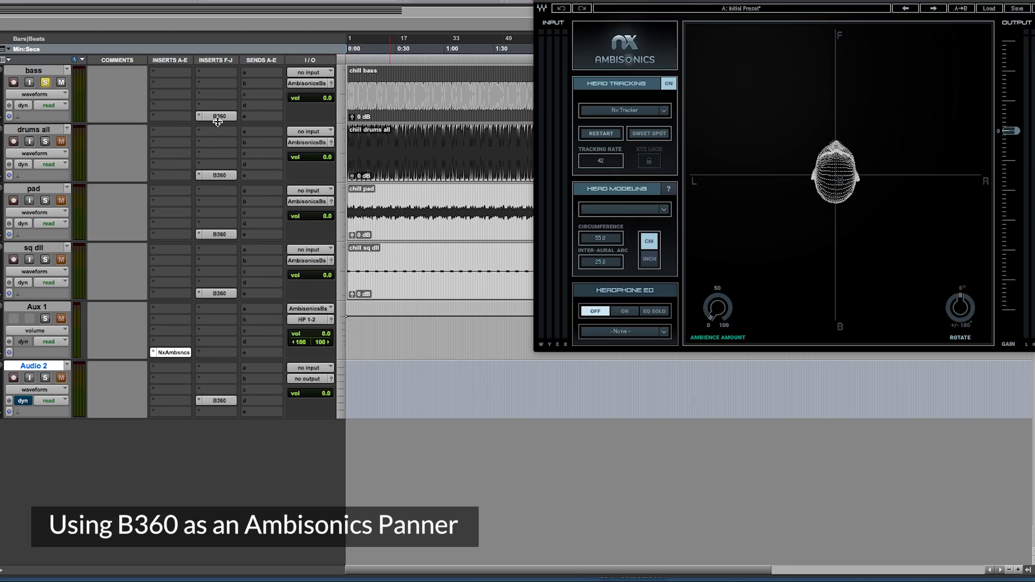
Open the bass track's B360 panner and play the session to hear its panning
left_click(218, 117)
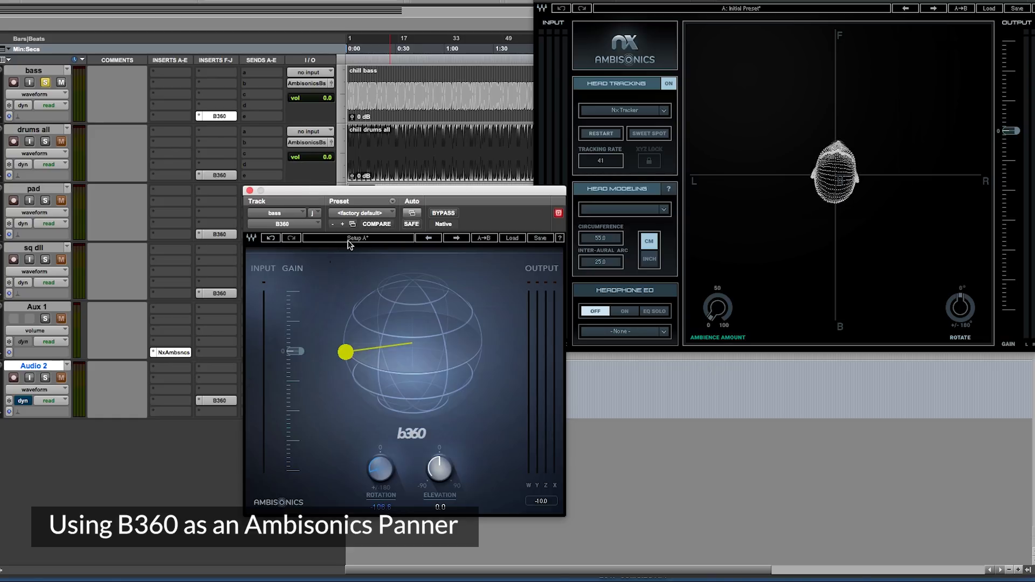
key("space")
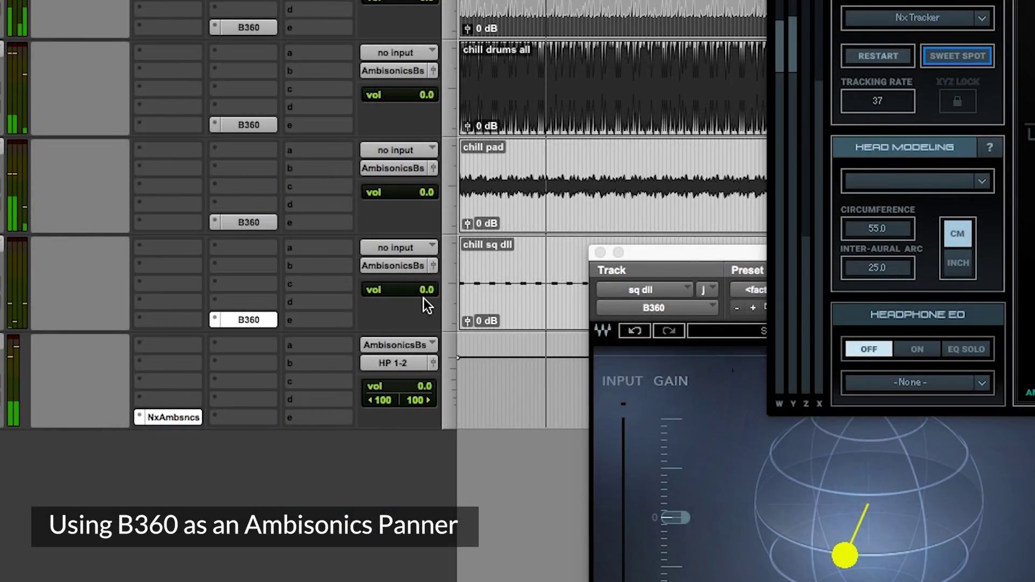
Remove the Nx Ambisonics insert from the Aux 1 track, accepting the removal of its extra outputs
left_click(134, 416)
left_click(167, 388)
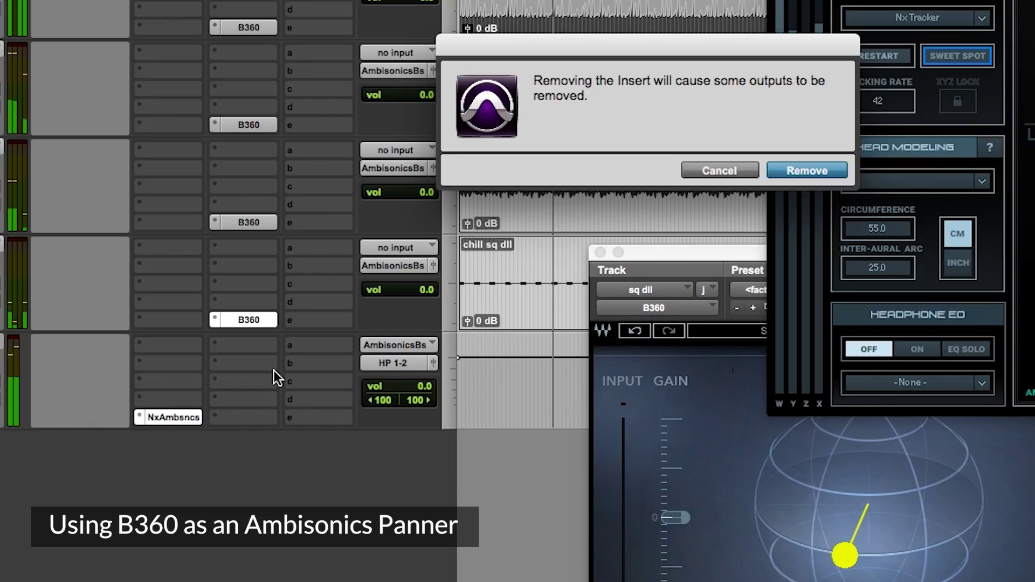
left_click(779, 172)
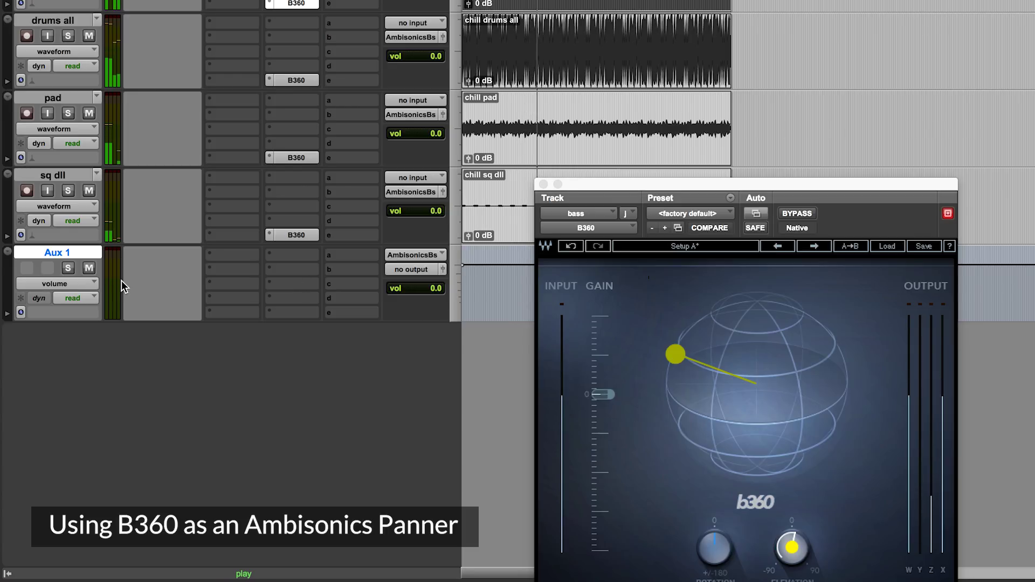
Route the Aux 1 track's output to the Bounce Bus (Quad) and stop playback
left_click(391, 276)
mouse_move(477, 313)
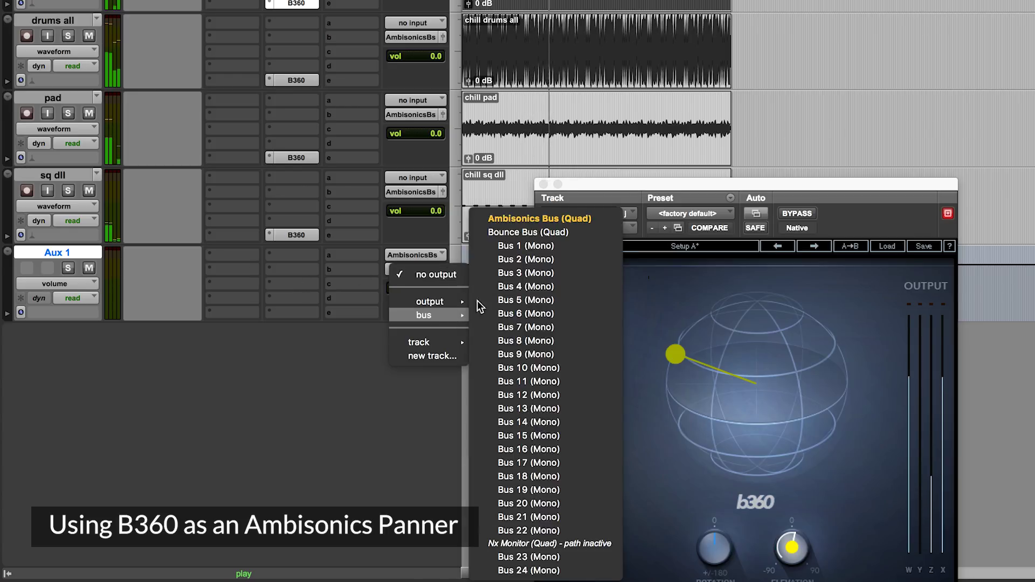
left_click(545, 233)
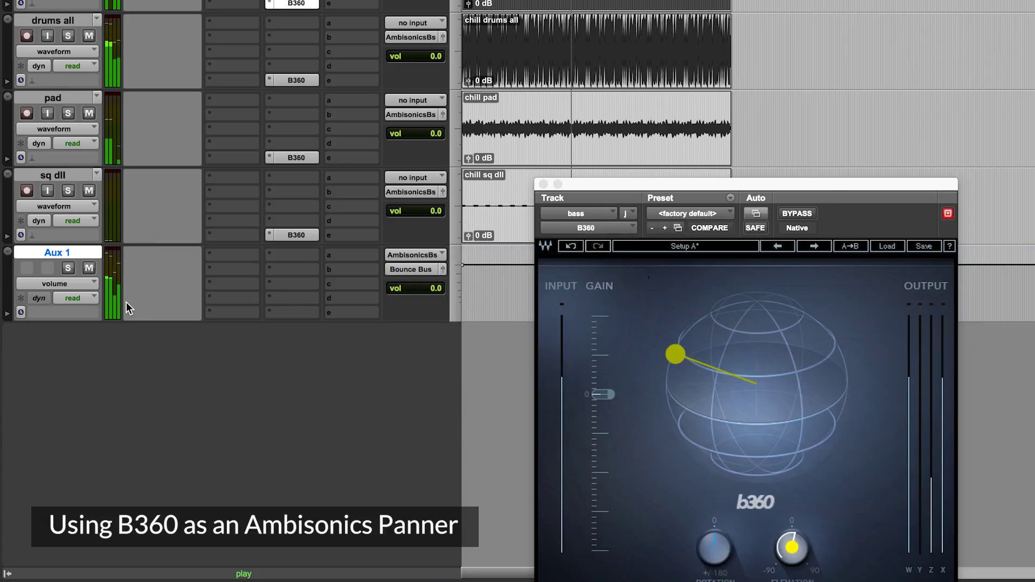
key("space")
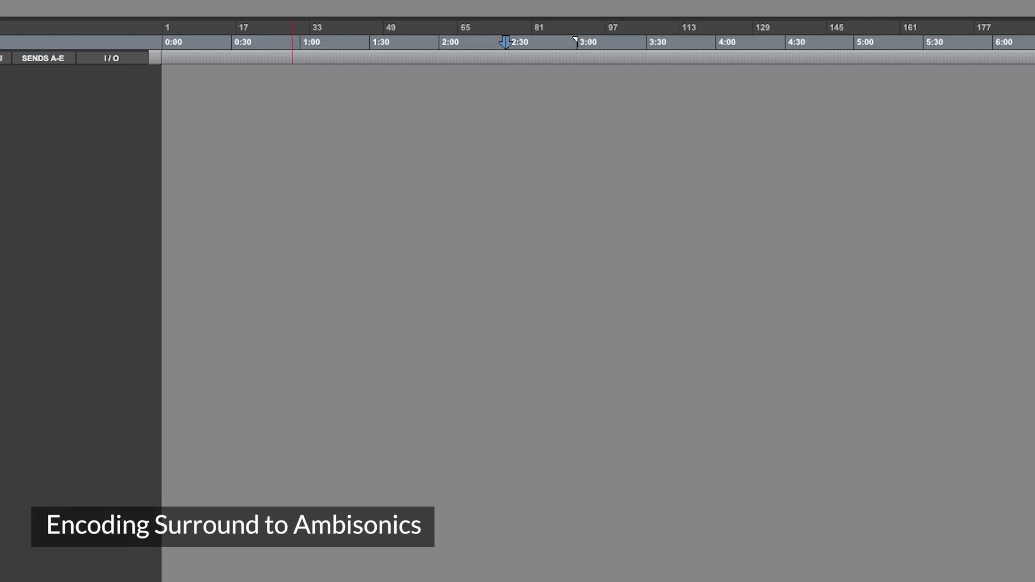
Switch to Finder and import the Into The Light 7.1 audio file into the empty session as a track
key("super+Tab")
left_click_drag(472, 229, 374, 557)
left_click_drag(466, 140, 221, 132)
Insert the multichannel B360 plug-in from the Sound Field category on the 7.1 track
left_click(162, 111)
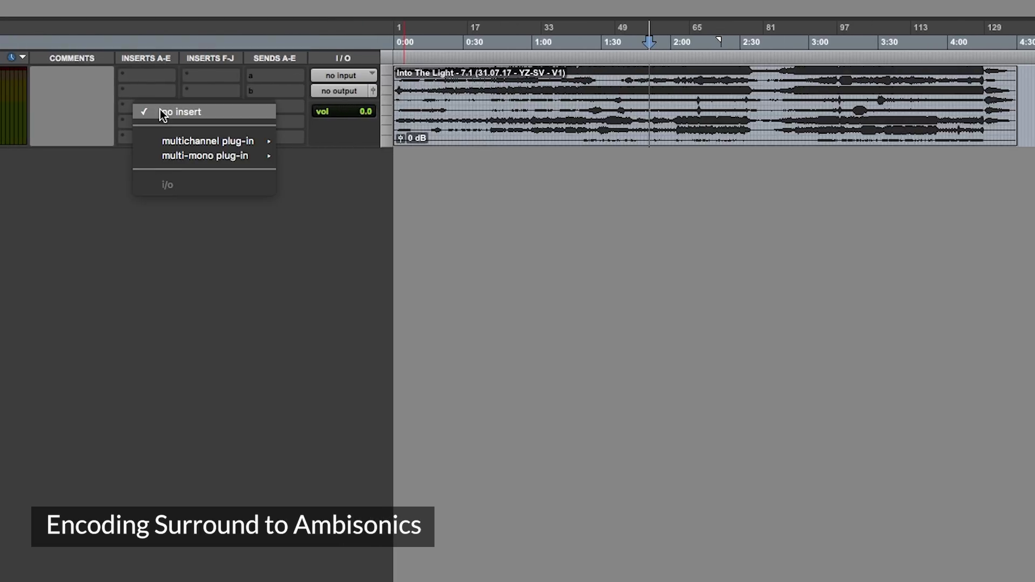
mouse_move(171, 144)
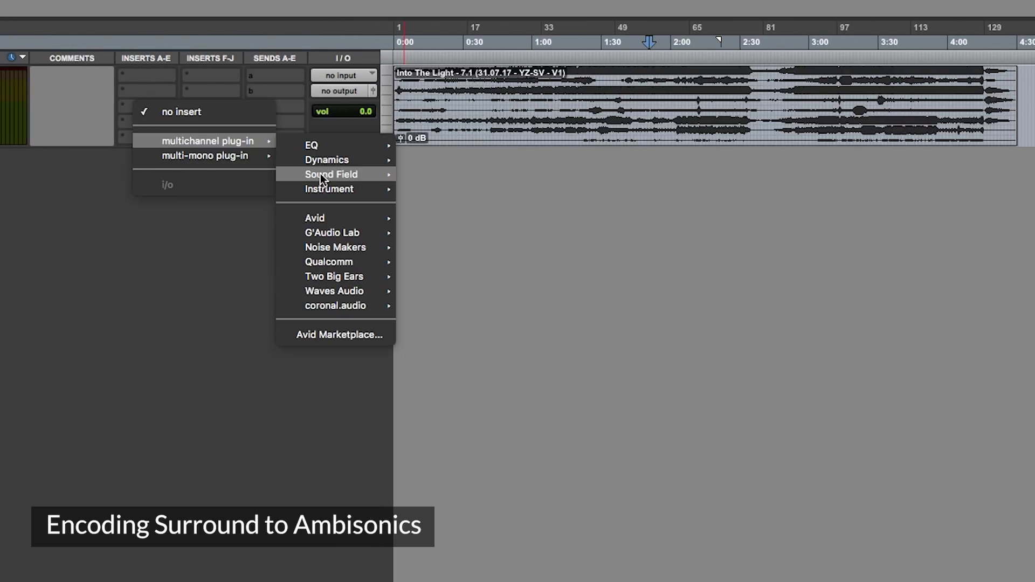
mouse_move(322, 176)
left_click(419, 182)
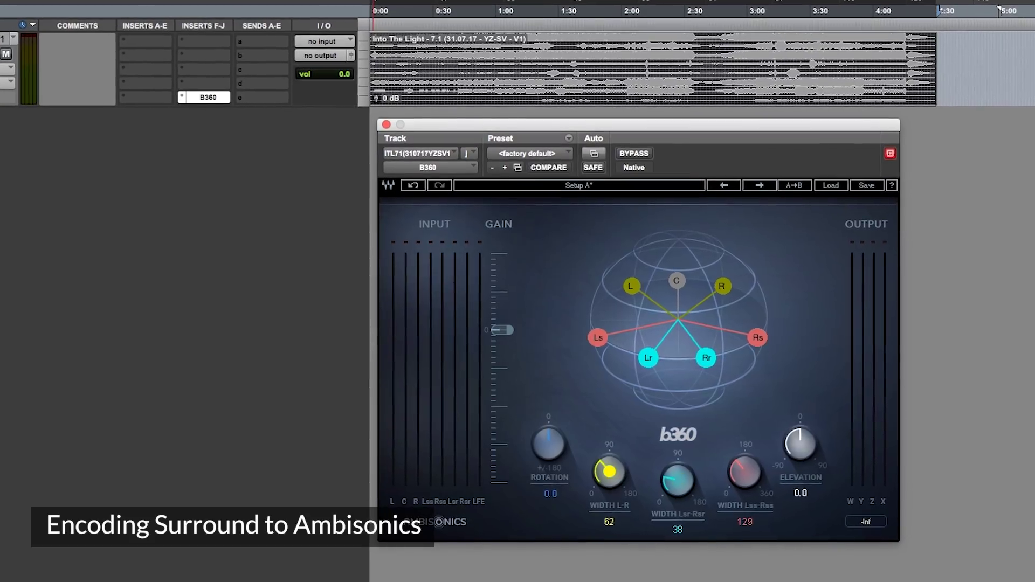
In B360, set Width L-R to 86 and adjust the rotation, Lss-Rss width and Lsr-Rsr width
left_click_drag(608, 470, 607, 455)
left_click_drag(545, 461, 544, 441)
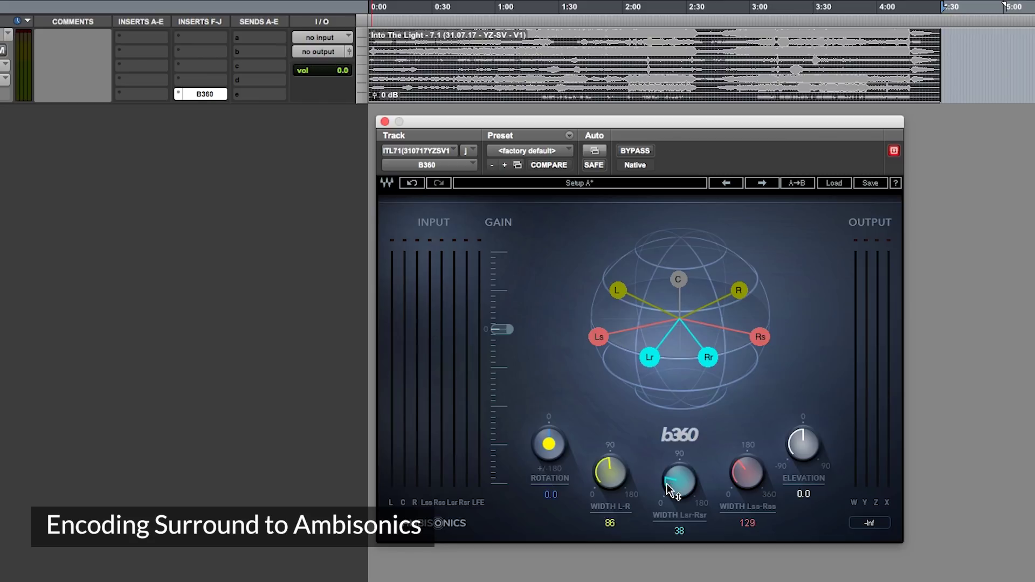
left_click_drag(746, 473, 748, 464)
left_click_drag(679, 479, 685, 487)
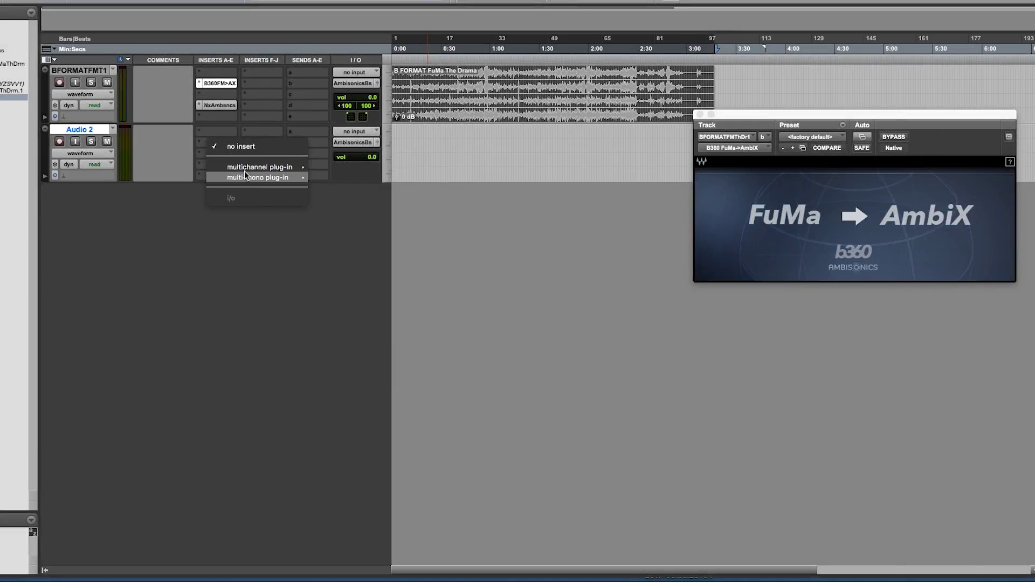
Insert the Waves B360 AmbiX->FuMa (Quad) converter on Audio 2 and place its window beside the FuMa->AmbiX one
mouse_move(256, 167)
mouse_move(362, 223)
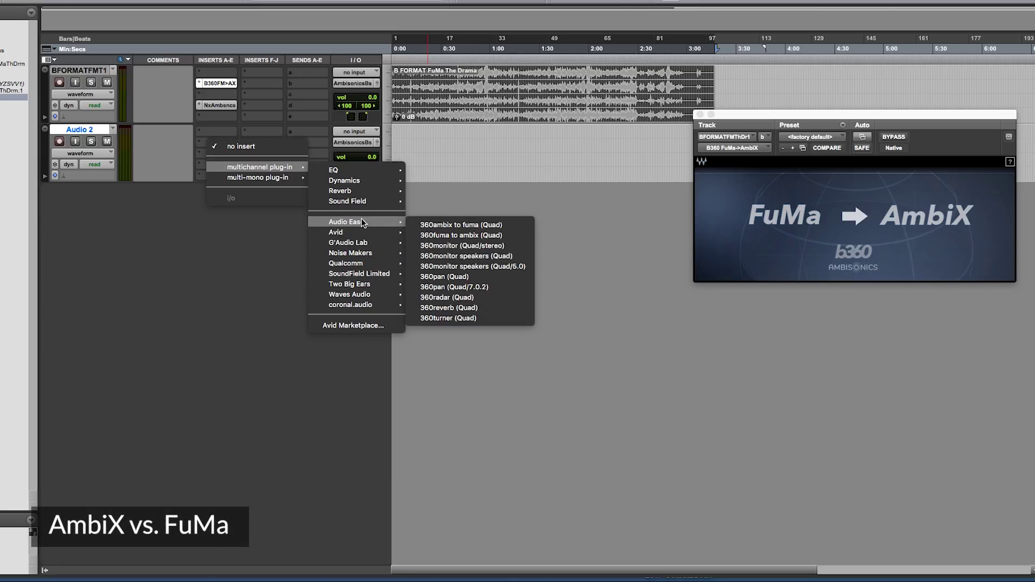
mouse_move(369, 296)
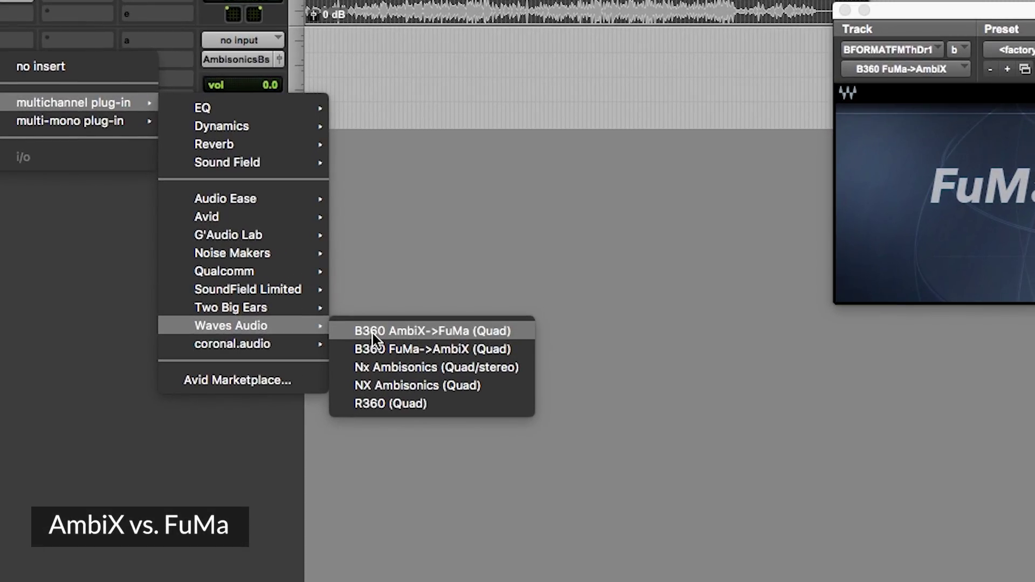
left_click(373, 333)
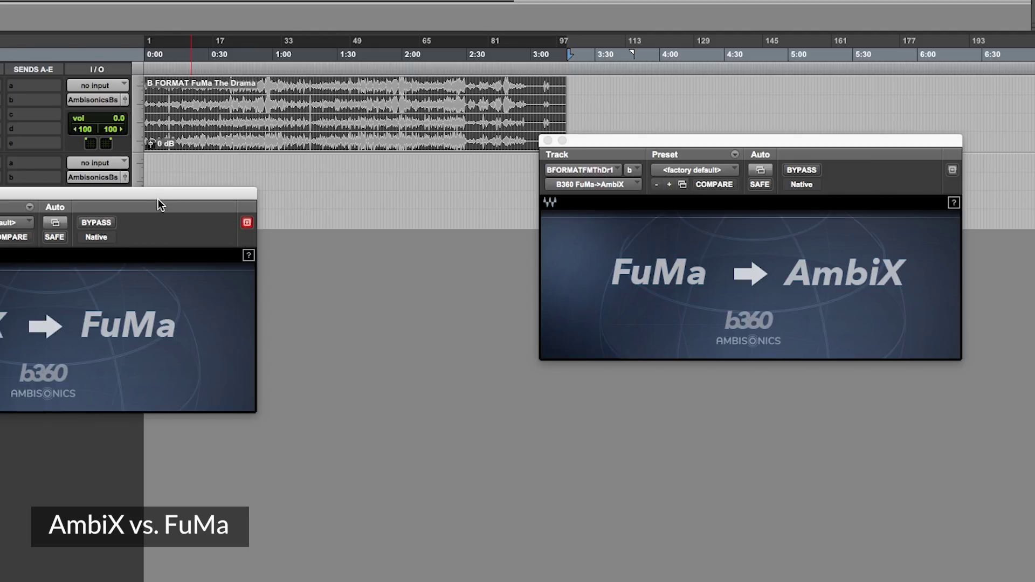
left_click_drag(158, 199, 416, 147)
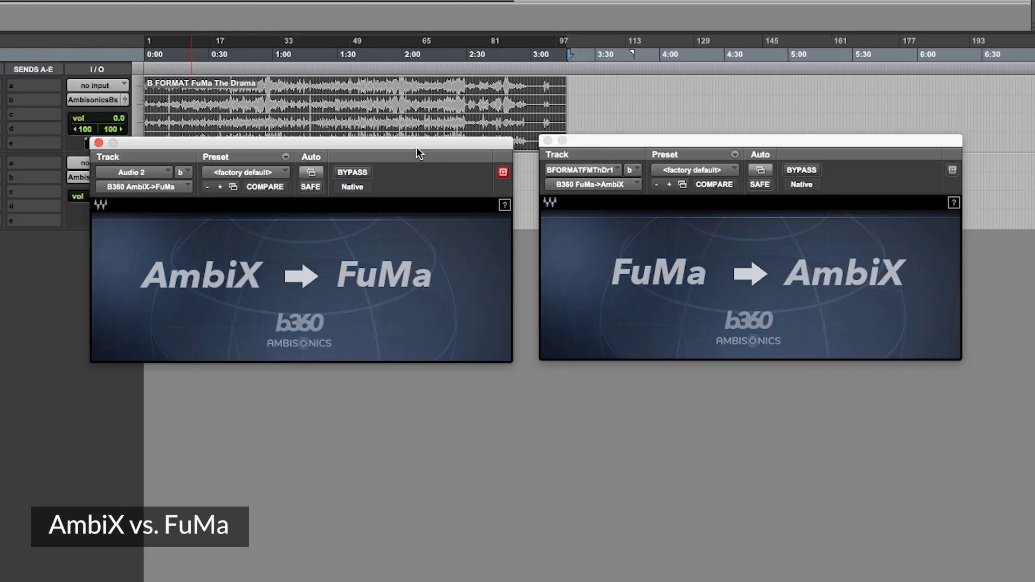
Bring the B FORMAT FuMa The Drama audio file from the Finder's FuMa folder into the Pro Tools session, placed at the timeline start
left_click_drag(413, 141, 270, 147)
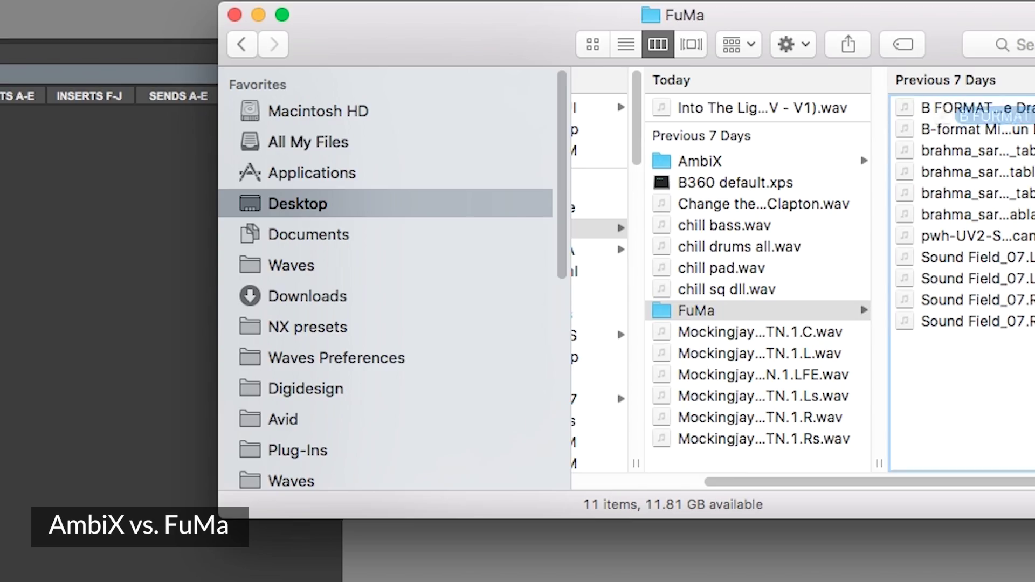
key("super+Tab")
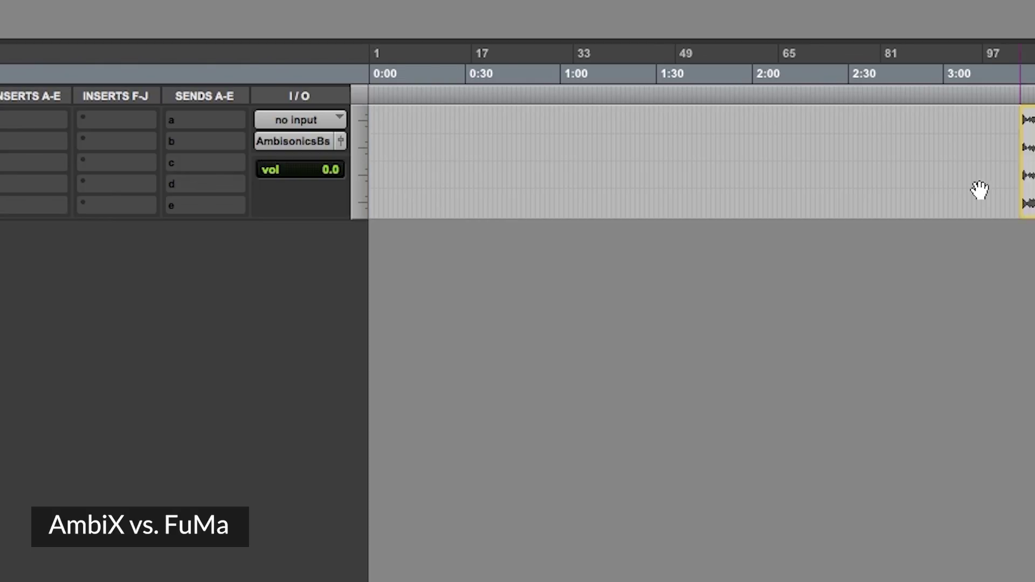
left_click_drag(980, 190, 301, 179)
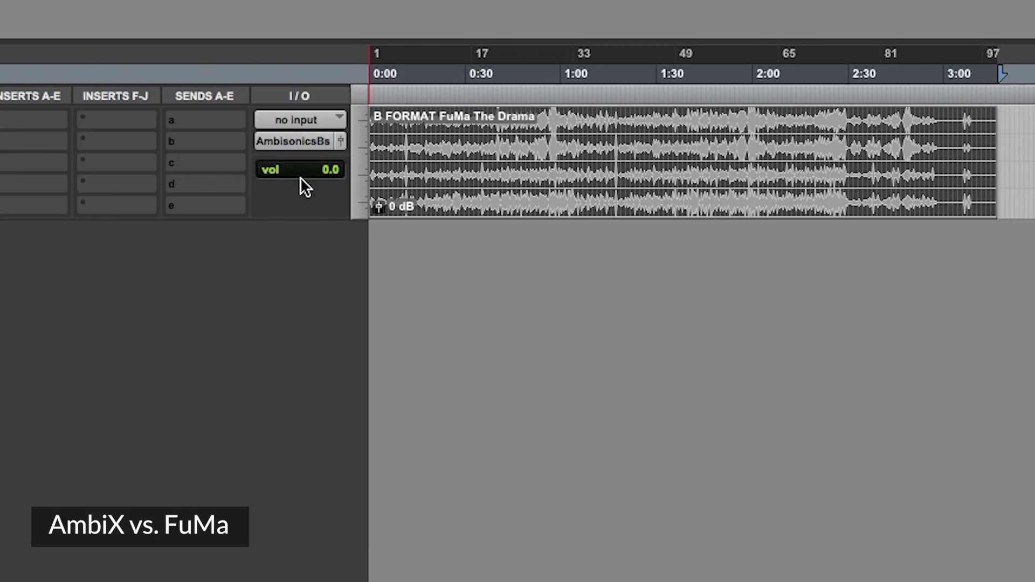
Insert the multichannel Waves B360 FuMa->AmbiX (Quad) converter on the second insert slot of the B FORMAT FuMa The Drama track
left_click(41, 143)
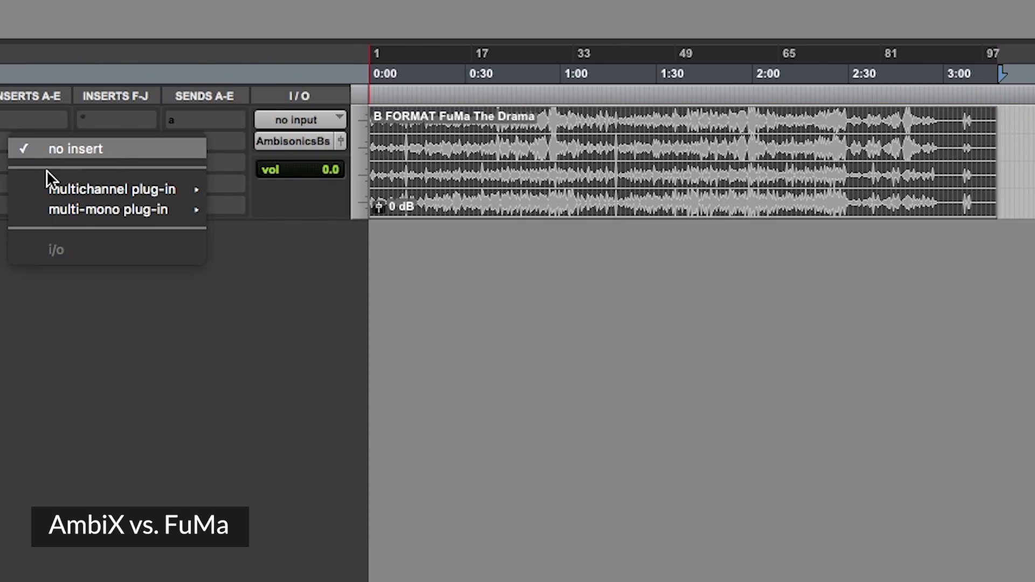
mouse_move(50, 189)
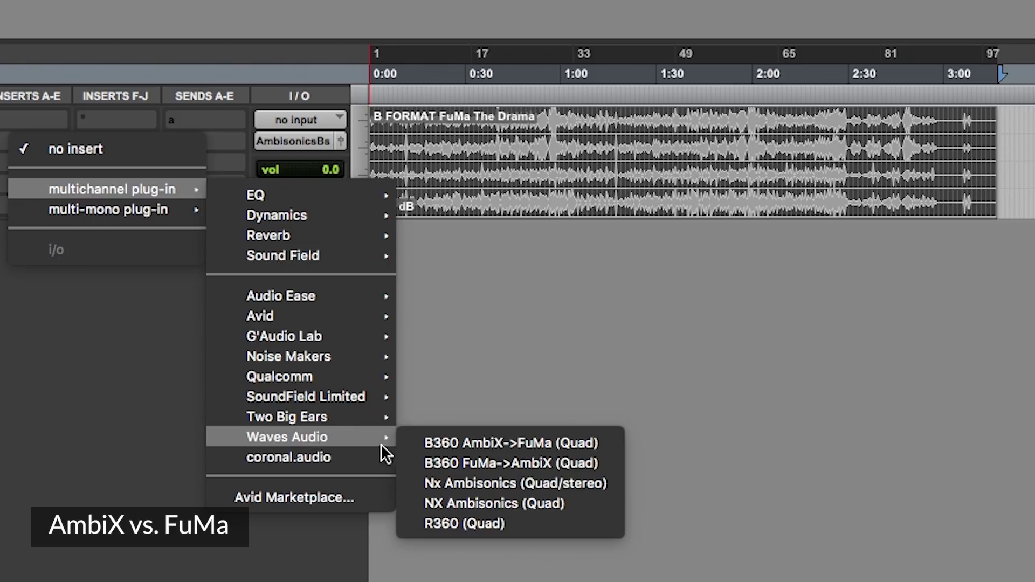
mouse_move(403, 429)
left_click(460, 457)
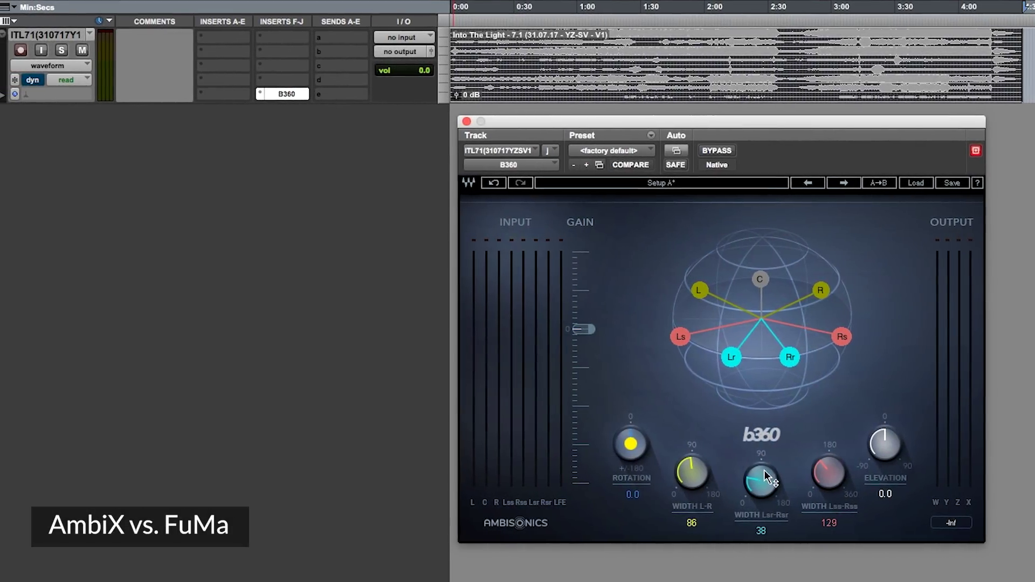
In B360 on the 7.1 track, reset Width Lss-Rss to 180 and Width Lsr-Rsr to 60
left_click(827, 473, "alt")
left_click(761, 479, "alt")
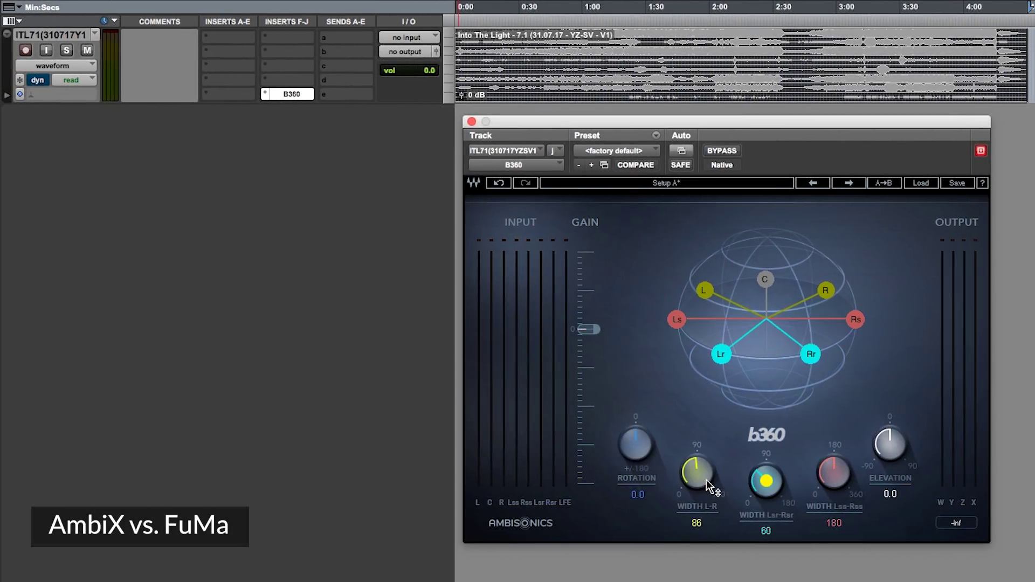